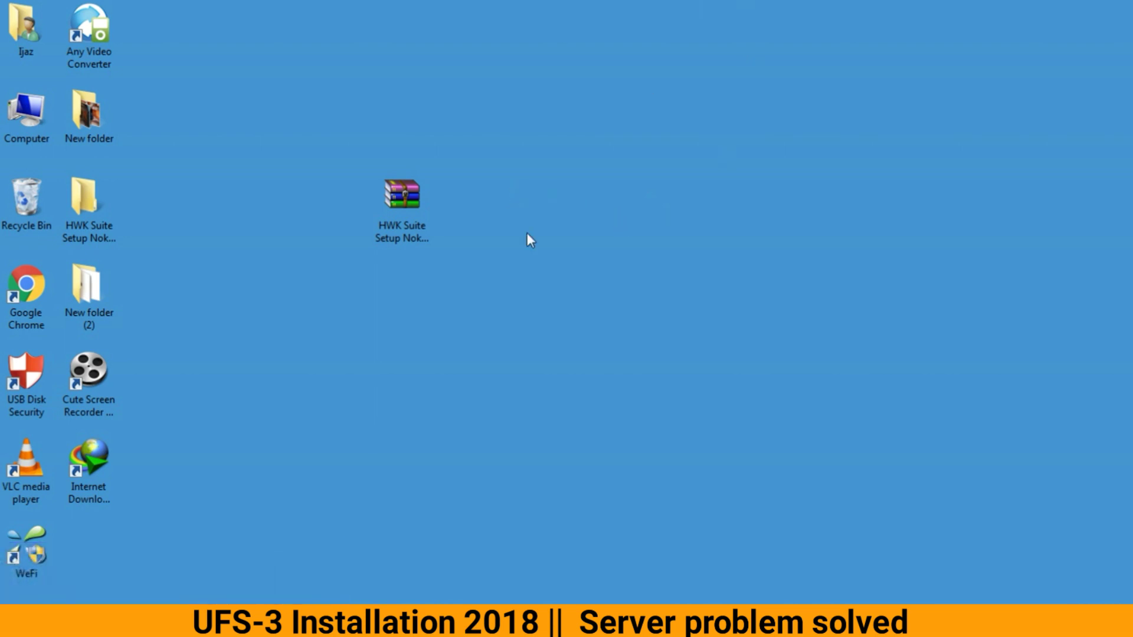
pyautogui.rightClick(404, 222)
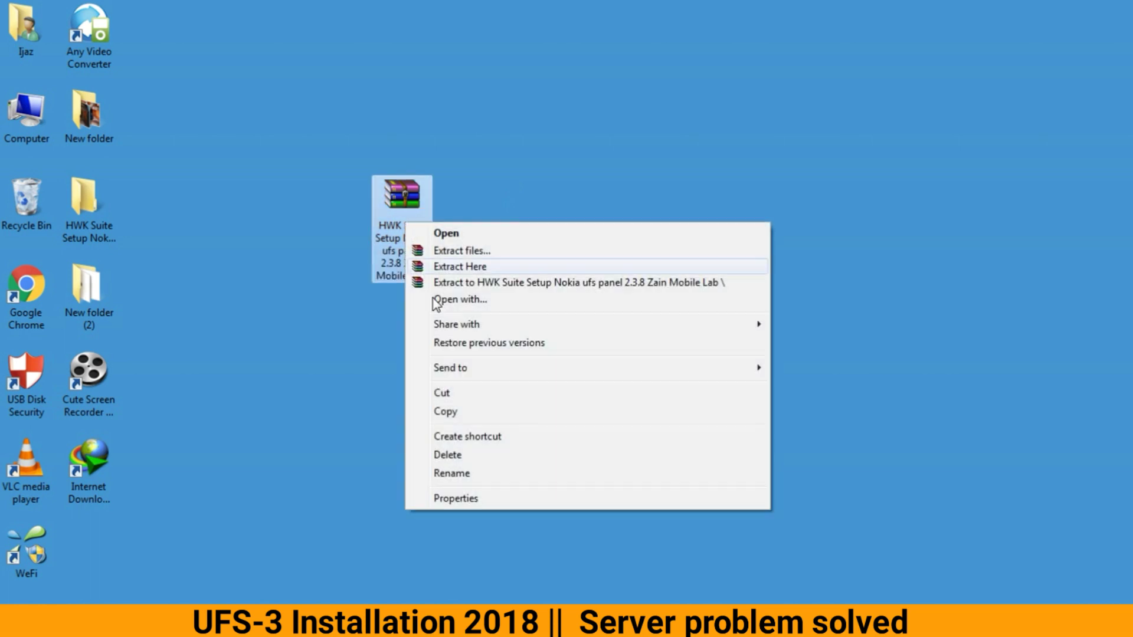
pyautogui.click(479, 472)
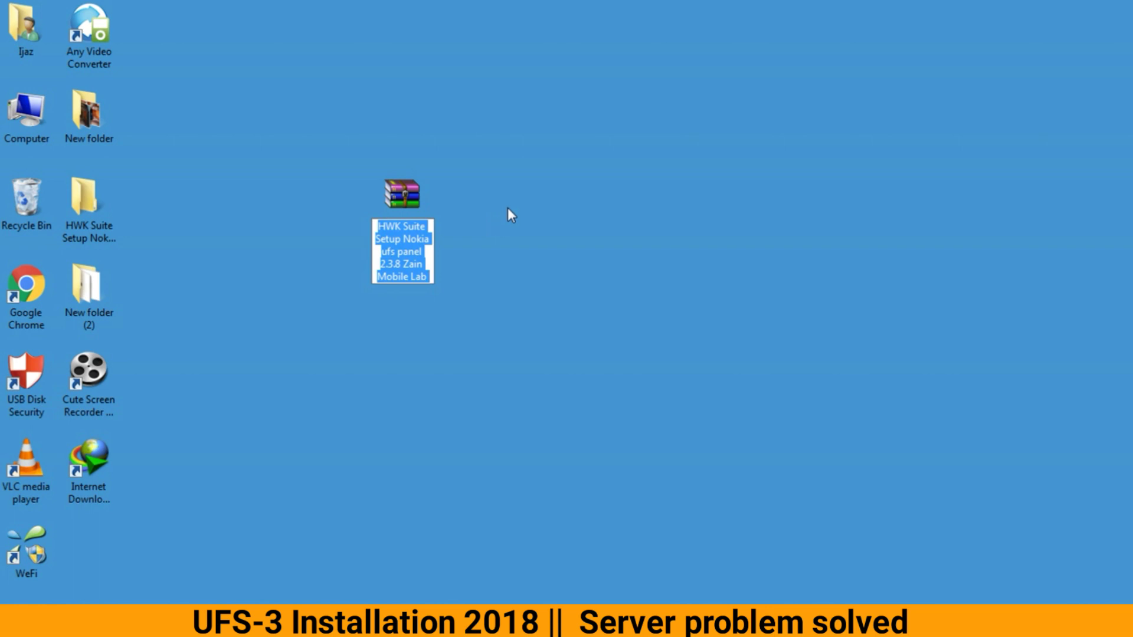
pyautogui.press('Return')
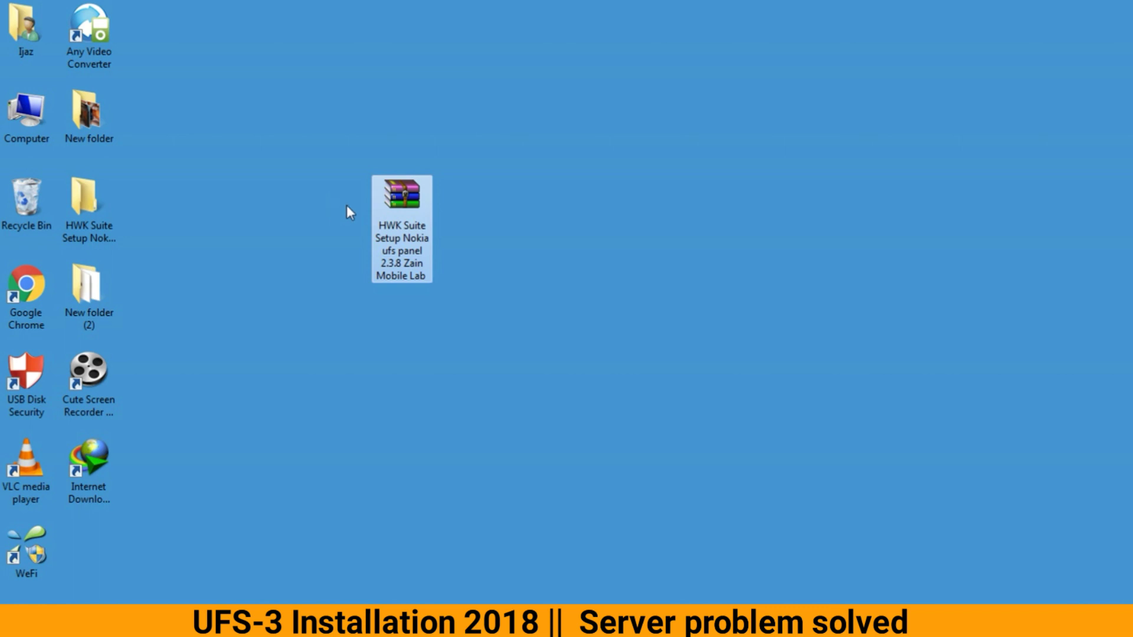
# Step: Extract the HWK Suite Setup Nokia ufs panel 2.3.8 archive onto the desktop, replacing all existing files
pyautogui.rightClick(401, 193)
pyautogui.click(449, 234)
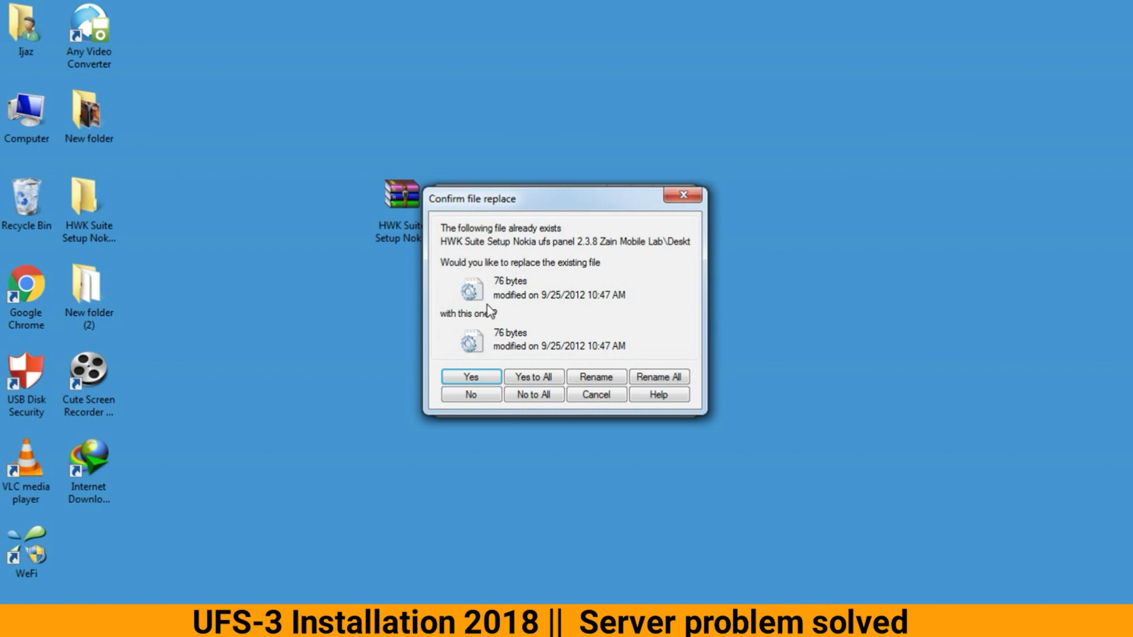
pyautogui.click(538, 378)
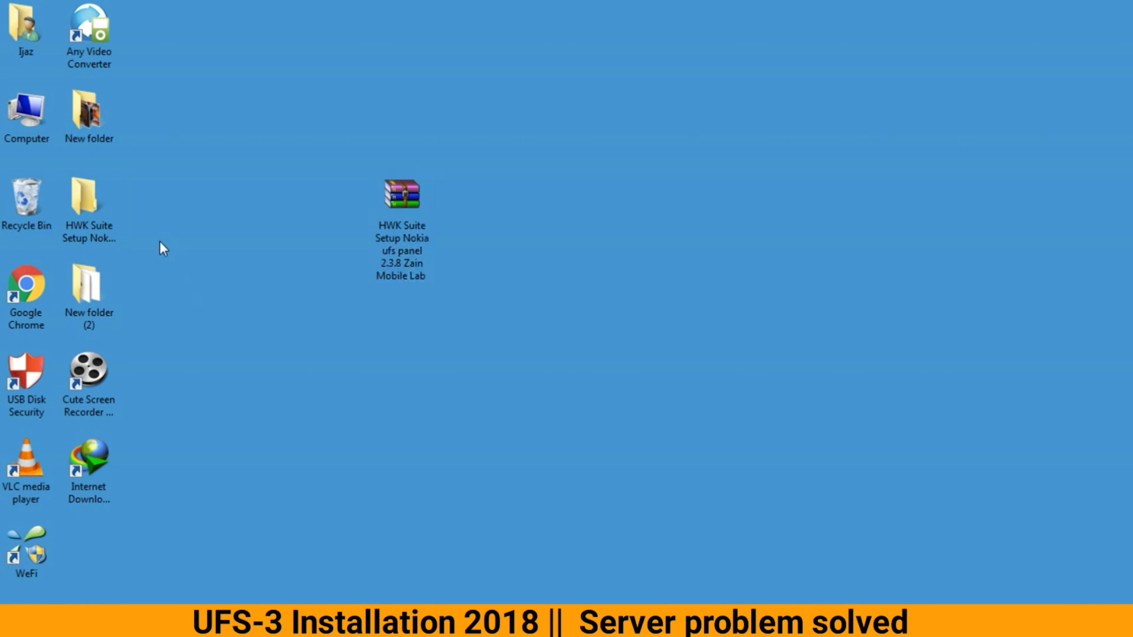
# Step: Run UFSx_Support_Suite_Setup_v02.03.00.07 from the extracted HWK Suite folder and proceed through the maintenance wizard with the Modify option
pyautogui.moveTo(86, 217)
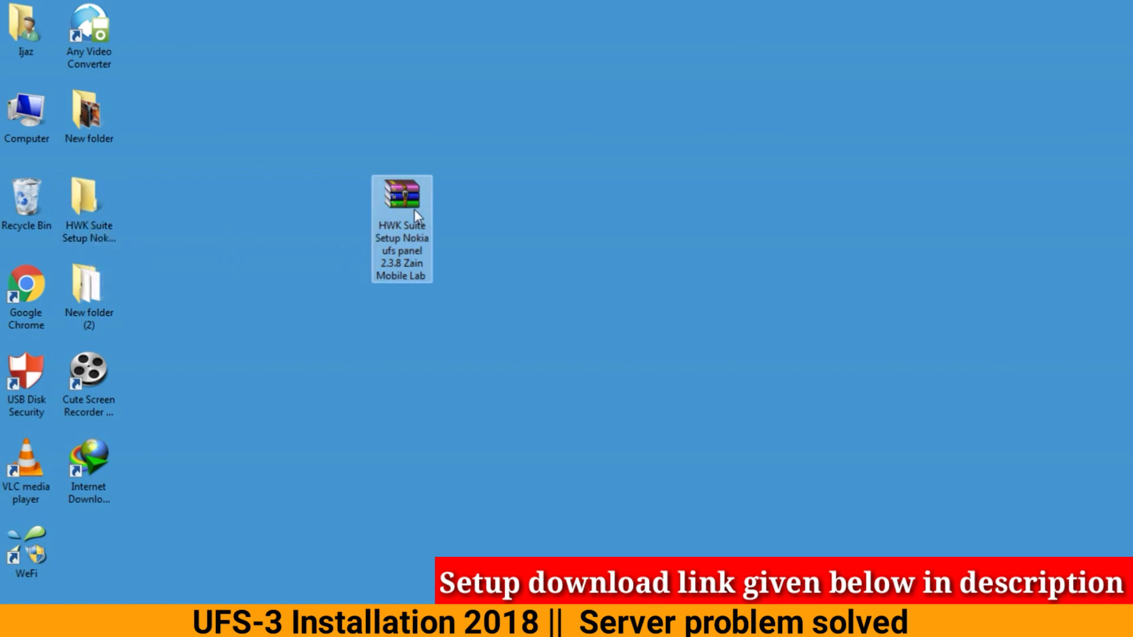
pyautogui.doubleClick(84, 204)
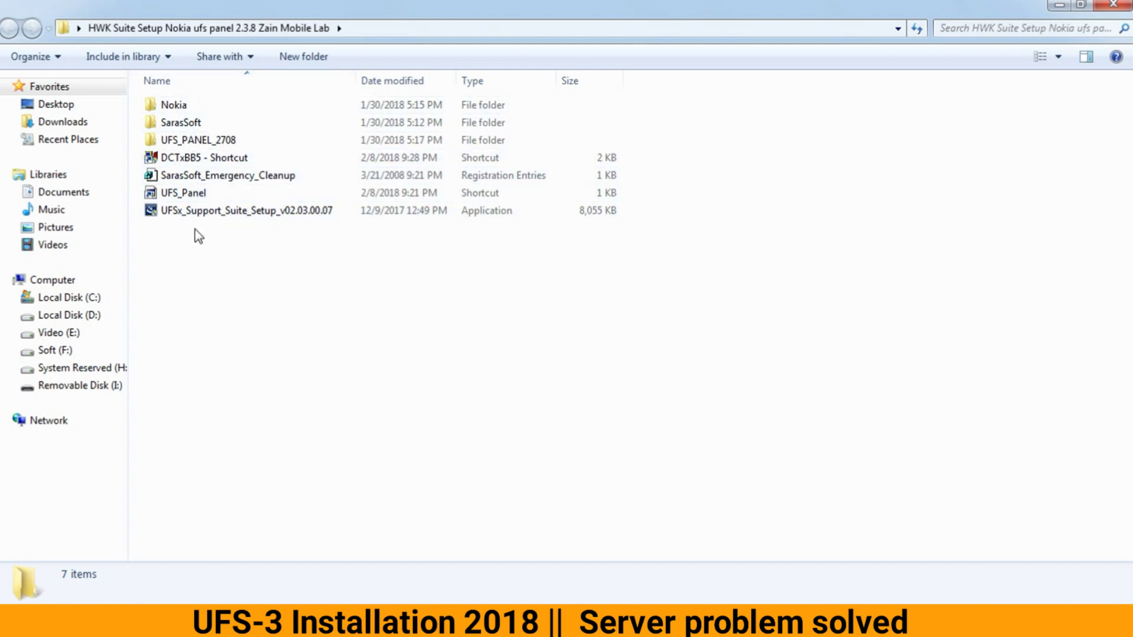
pyautogui.doubleClick(223, 210)
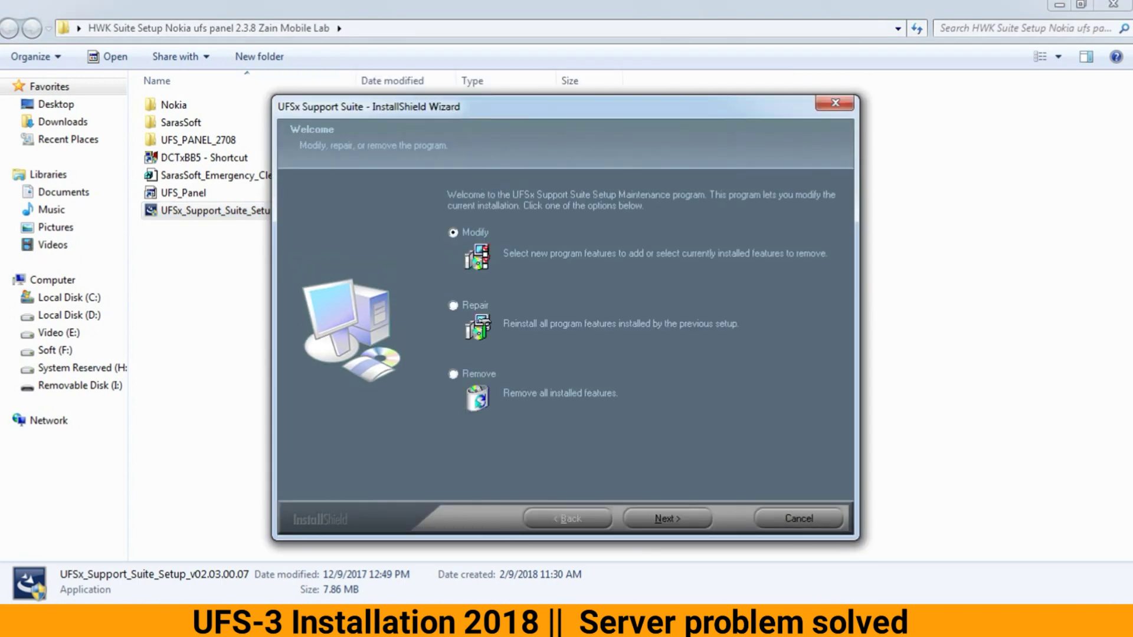
pyautogui.press('Return')
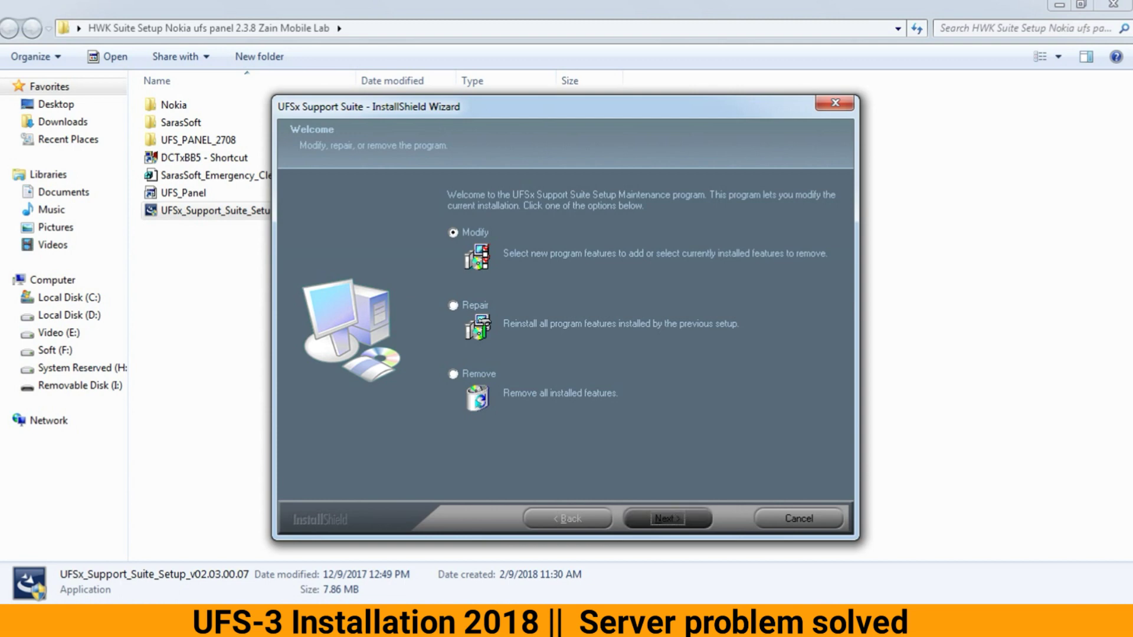
pyautogui.press('Return')
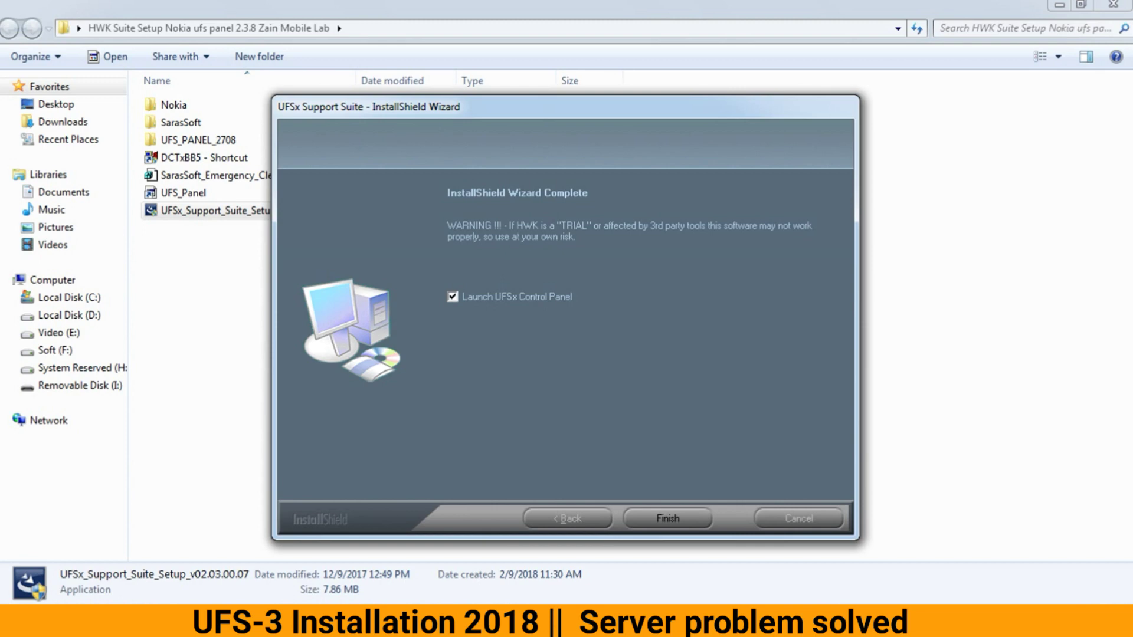
# Step: Finish the UFSx Support Suite wizard with Launch UFSx Control Panel enabled
pyautogui.press('space')
pyautogui.press('space')
pyautogui.press('Return')
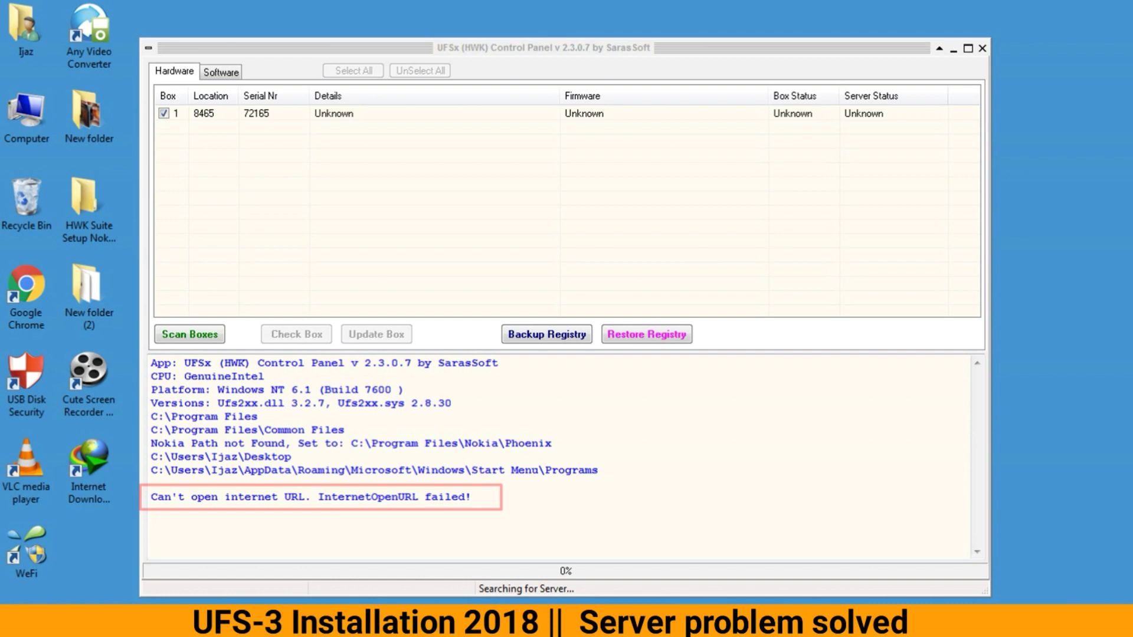
# Step: Close the UFSx Control Panel v 2.3.0.7 and dismiss the Program Compatibility Assistant
pyautogui.rightClick(486, 624)
pyautogui.click(448, 576)
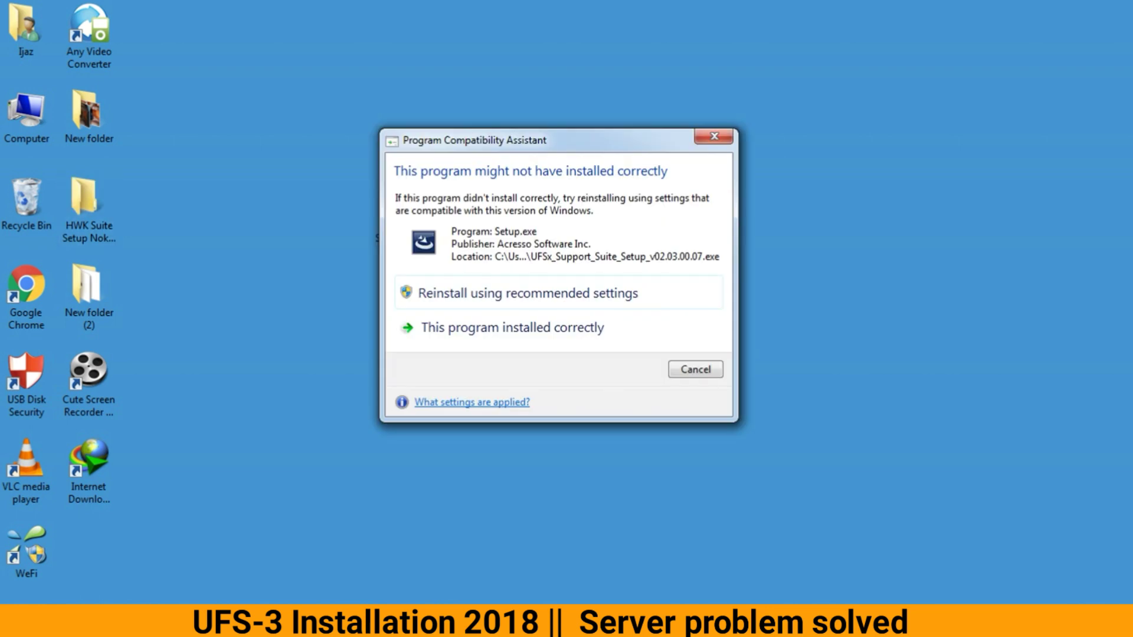
pyautogui.click(713, 136)
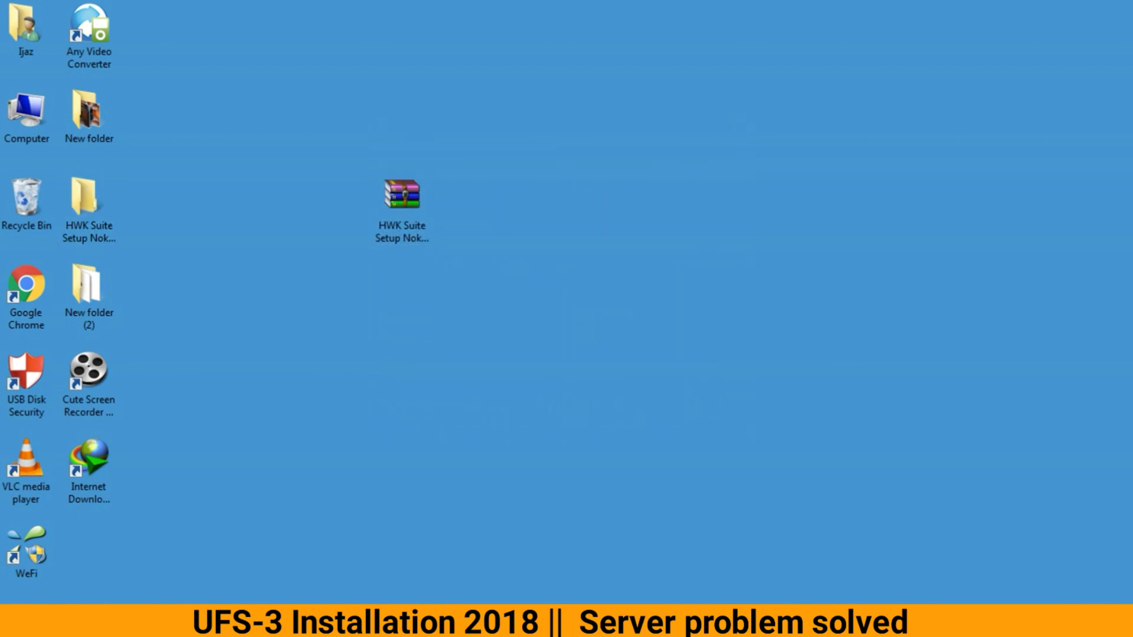
# Step: Launch UFS_PANEL_2708 from the nested UFS_PANEL_2708 folder of the HWK Suite setup and agree to continue without Server1
pyautogui.doubleClick(89, 203)
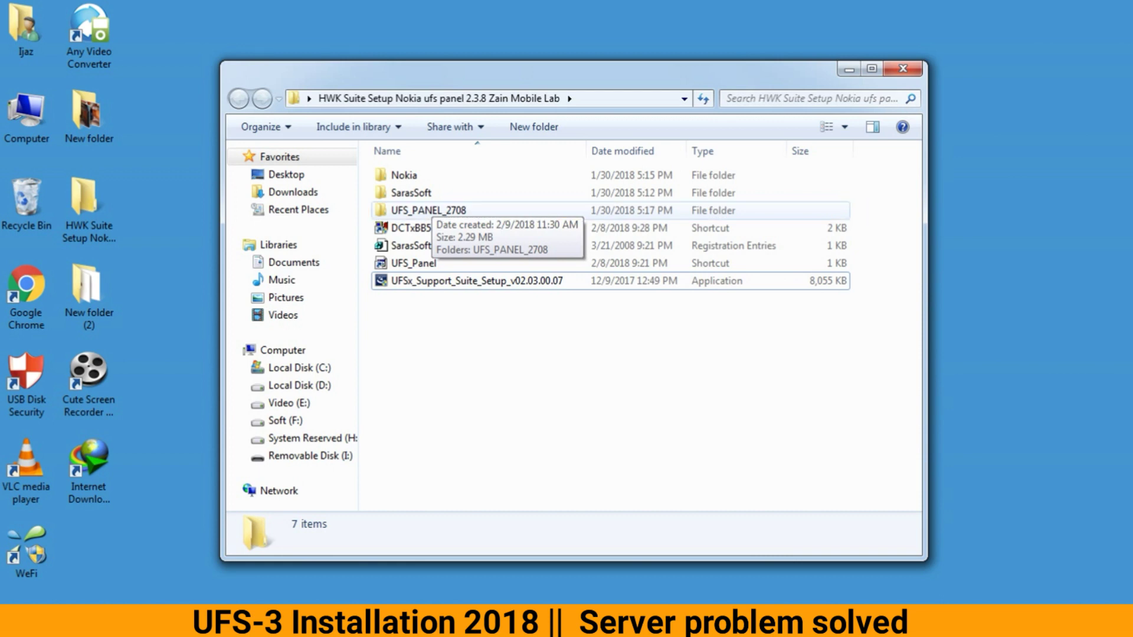
pyautogui.doubleClick(428, 210)
pyautogui.doubleClick(425, 174)
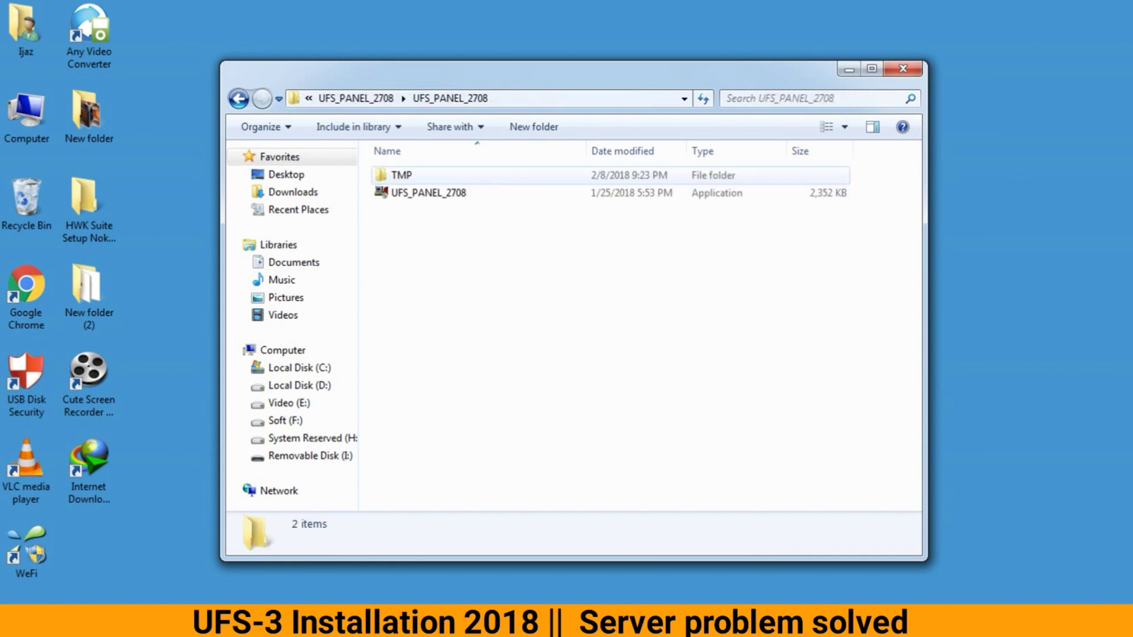
pyautogui.click(428, 193)
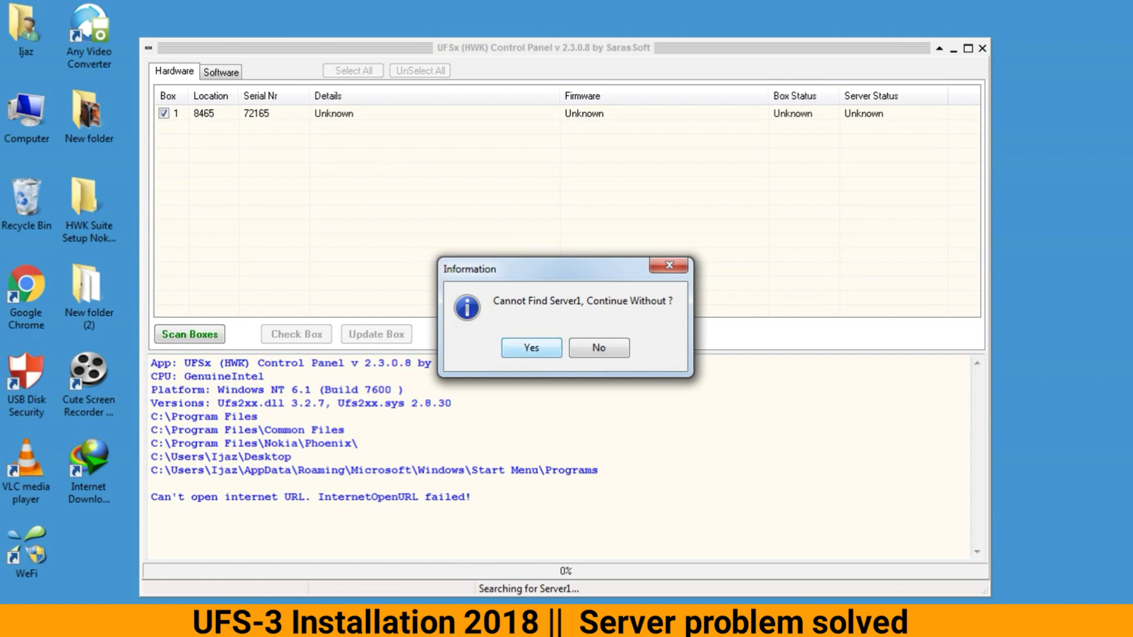
pyautogui.press('Return')
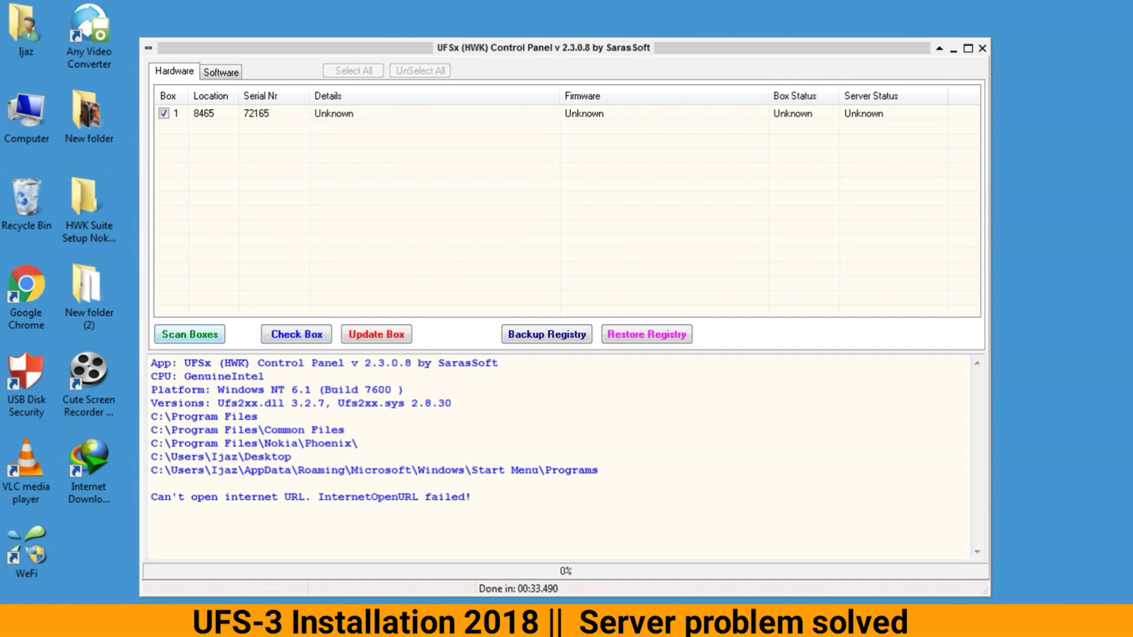
# Step: Scan for connected boxes, check the detected box and run the box update
pyautogui.click(189, 334)
pyautogui.click(296, 334)
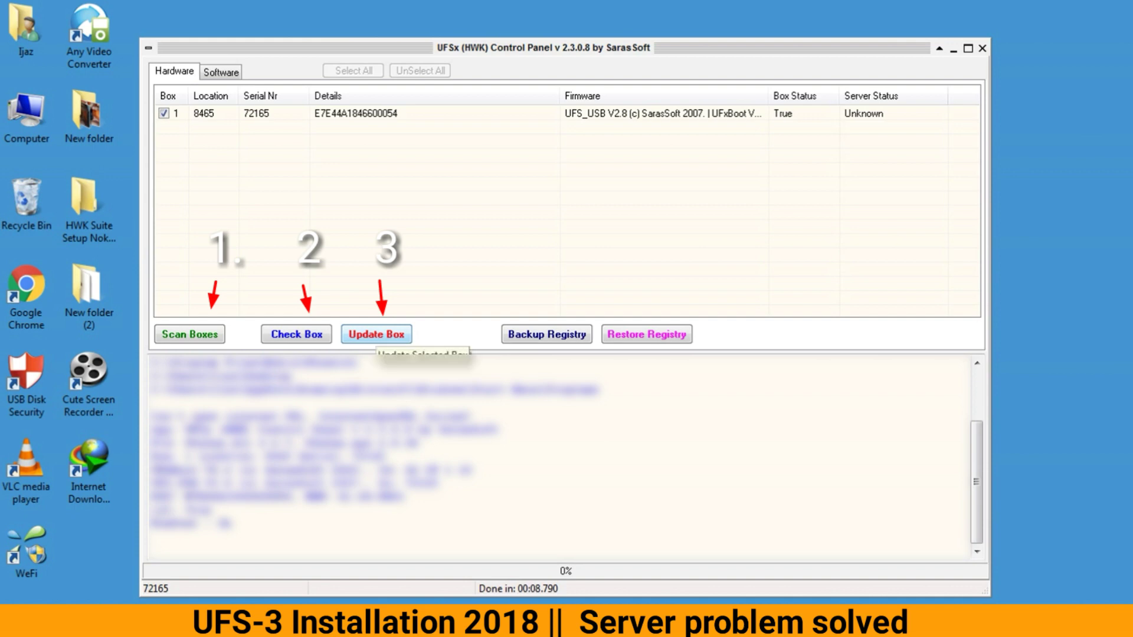
pyautogui.click(376, 334)
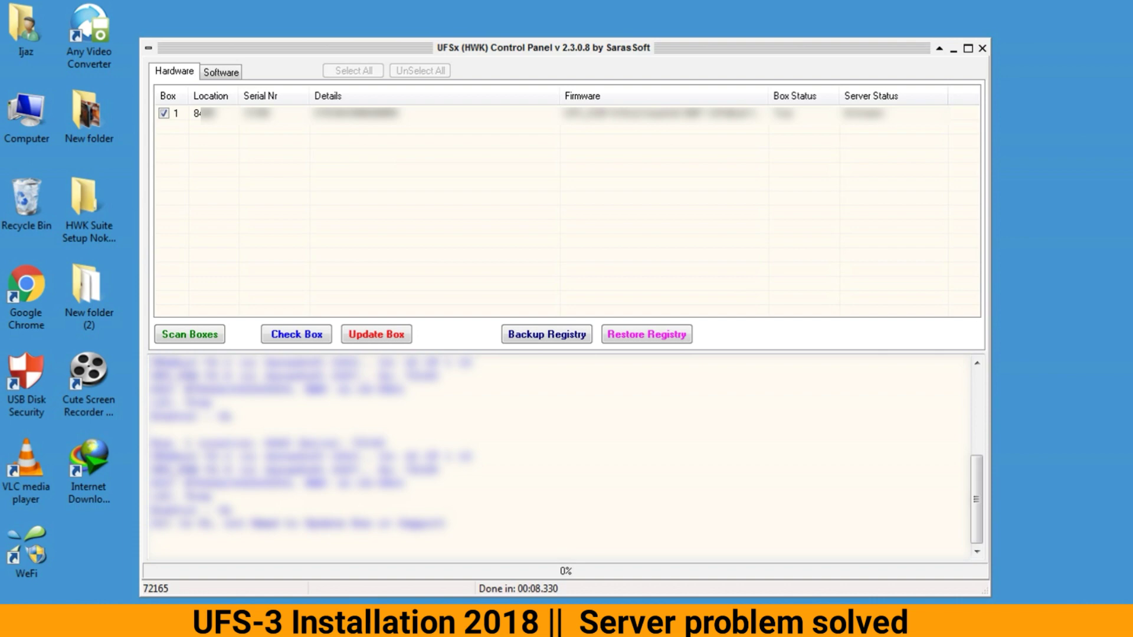
# Step: Run Install / Auth. for the software, then close the control panel and the UFS_PANEL_2708 folder window
pyautogui.click(221, 72)
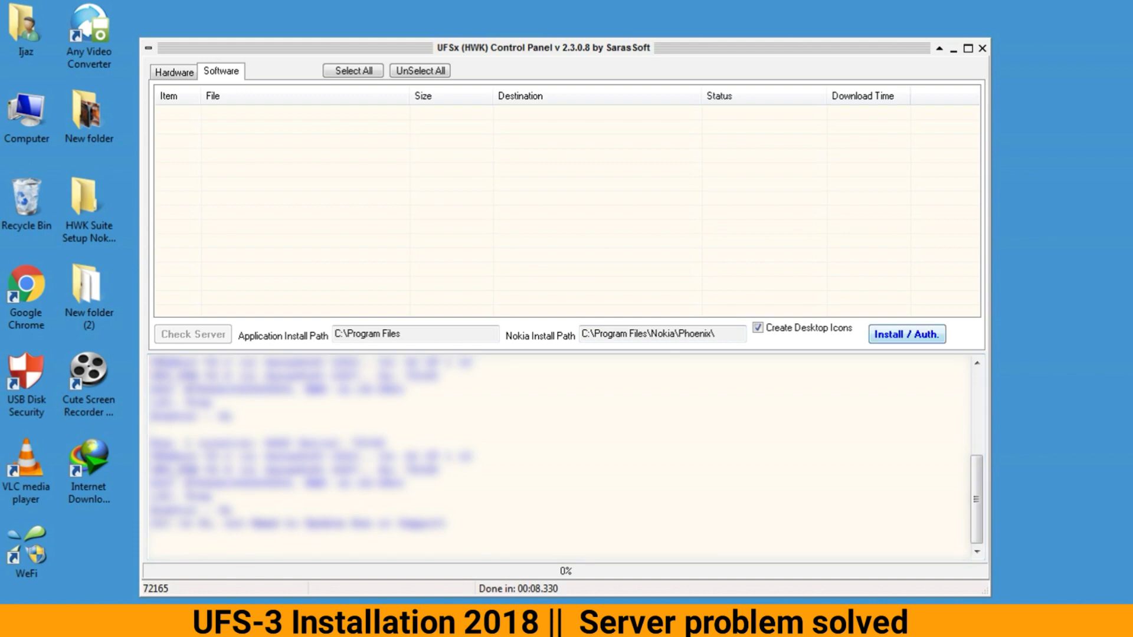
pyautogui.press('Return')
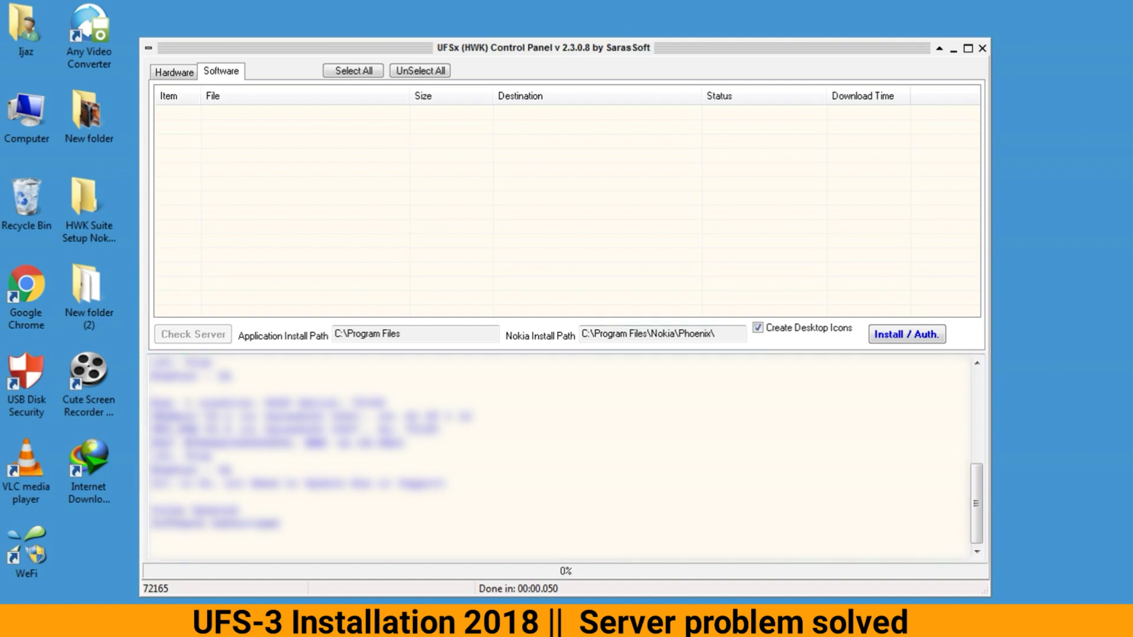
pyautogui.click(982, 48)
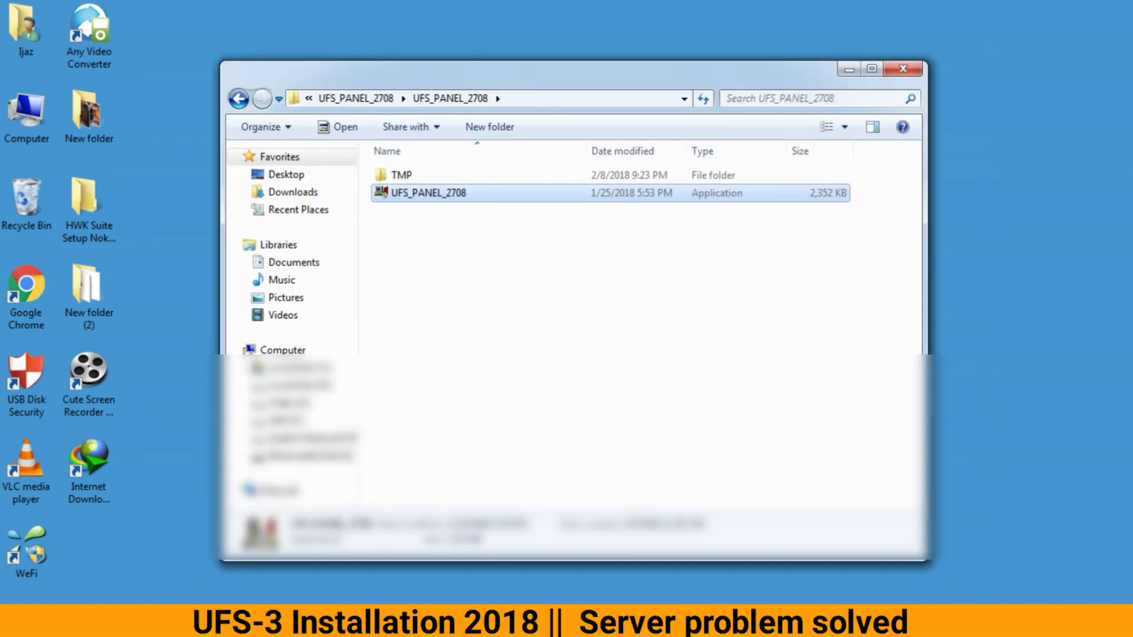
pyautogui.click(903, 69)
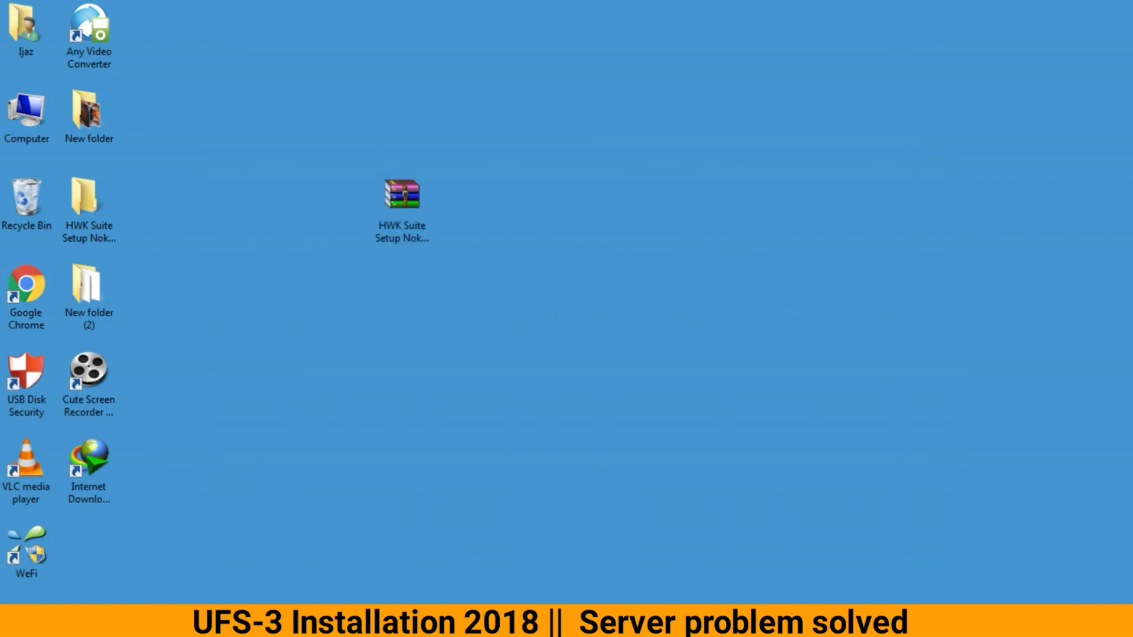
# Step: Copy the Phoenix folder from the Nokia folder of the HWK Suite setup
pyautogui.doubleClick(85, 204)
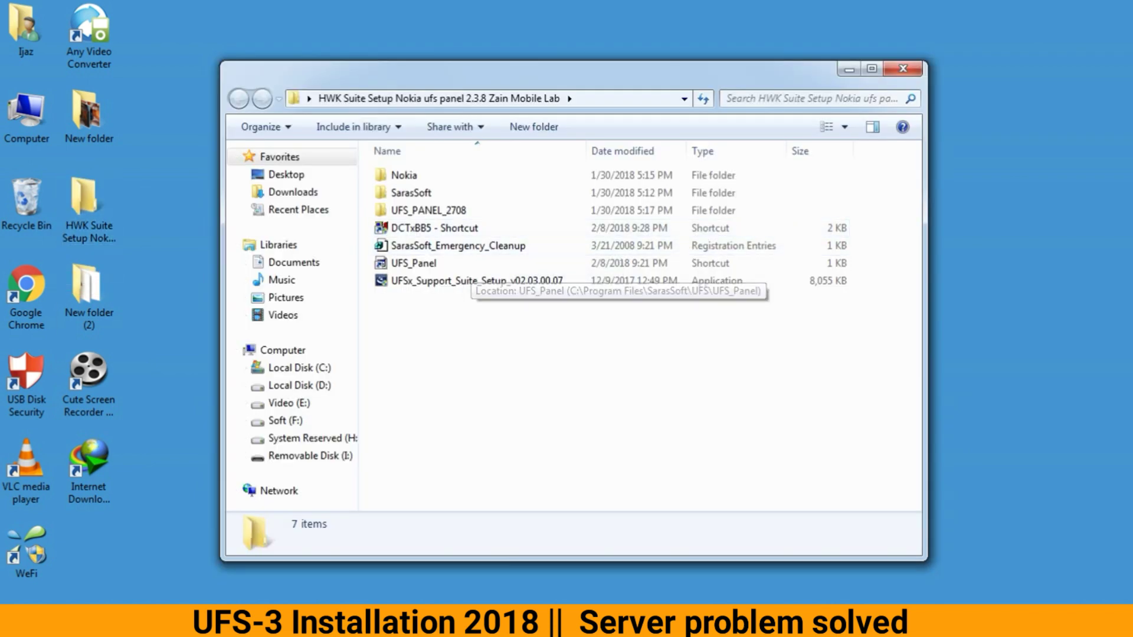
pyautogui.doubleClick(404, 175)
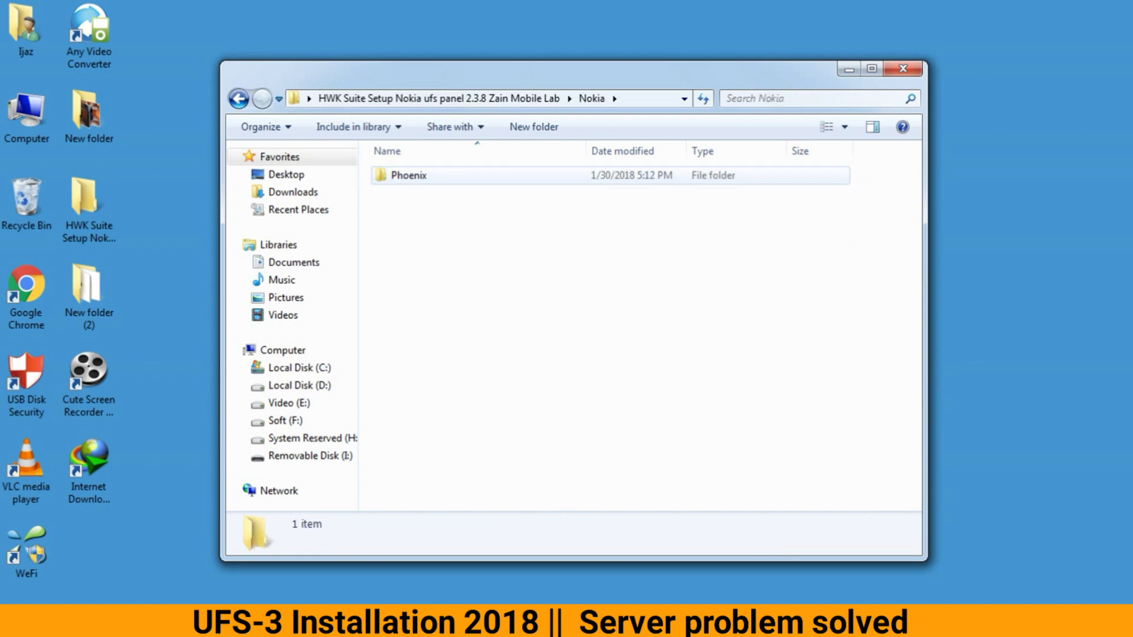
pyautogui.rightClick(407, 176)
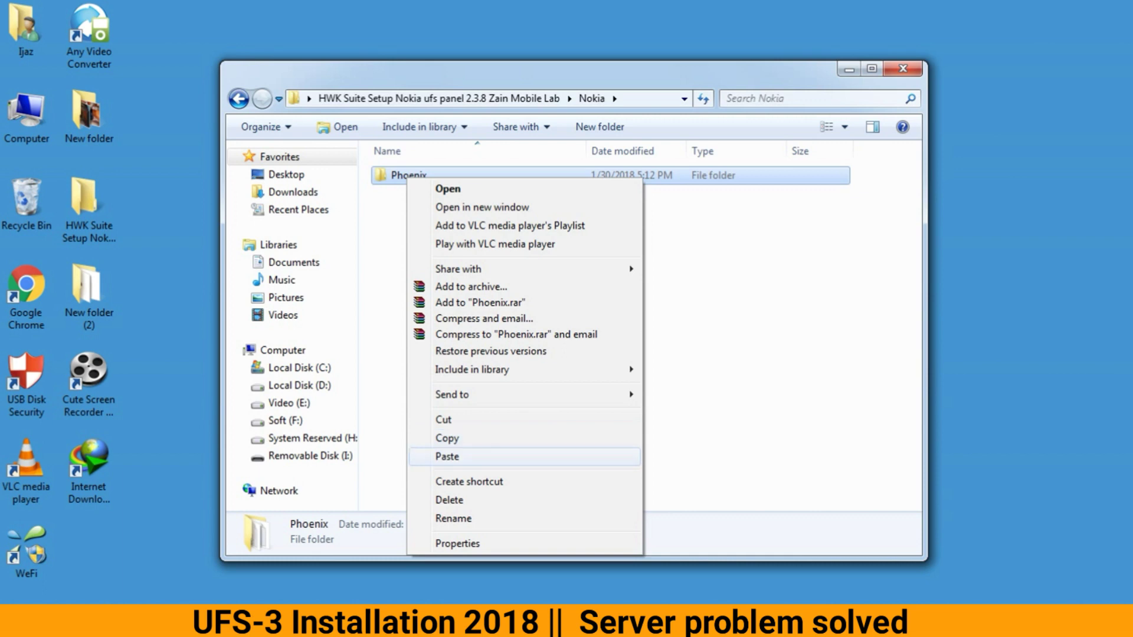
pyautogui.click(447, 437)
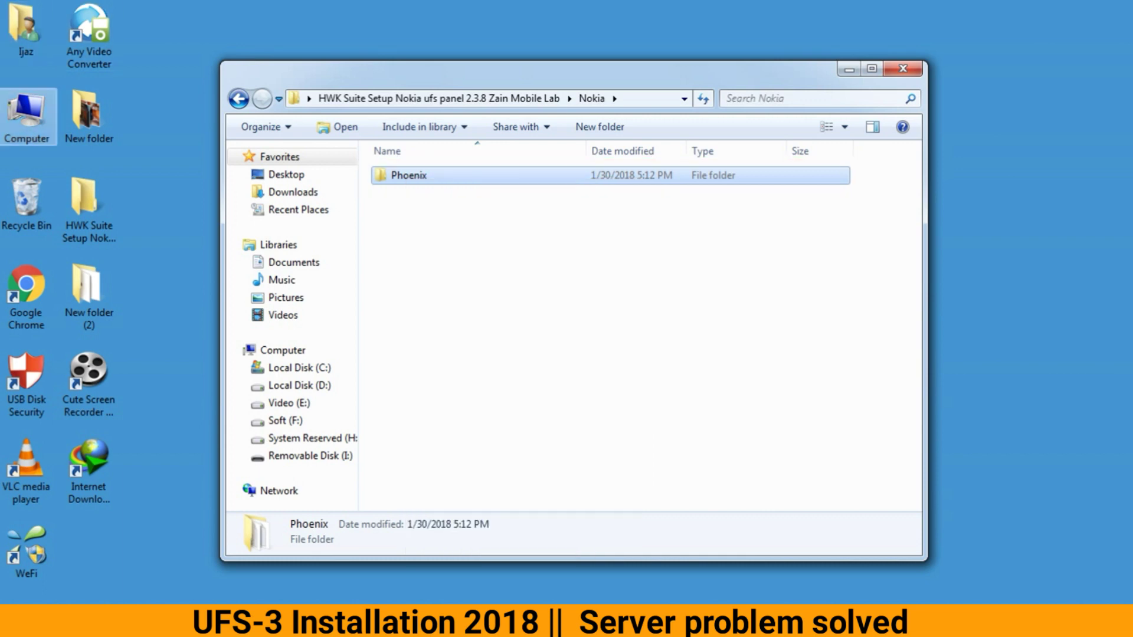
# Step: Open C:\Program Files\Nokia in a maximized Computer window
pyautogui.doubleClick(26, 115)
pyautogui.press('super+Up')
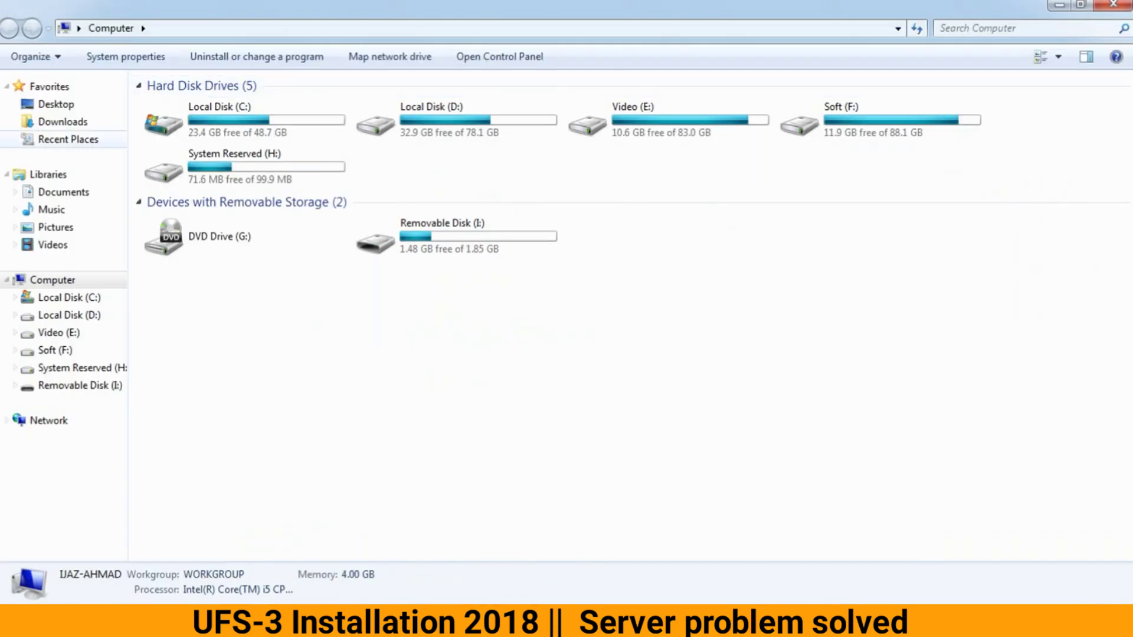
pyautogui.click(69, 297)
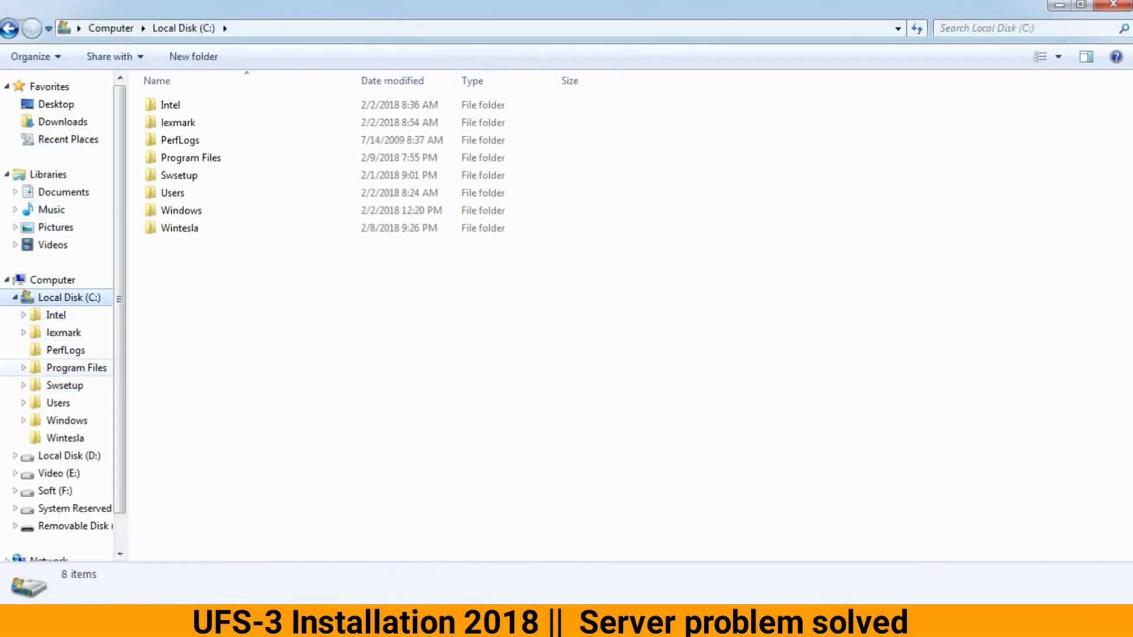
pyautogui.click(76, 368)
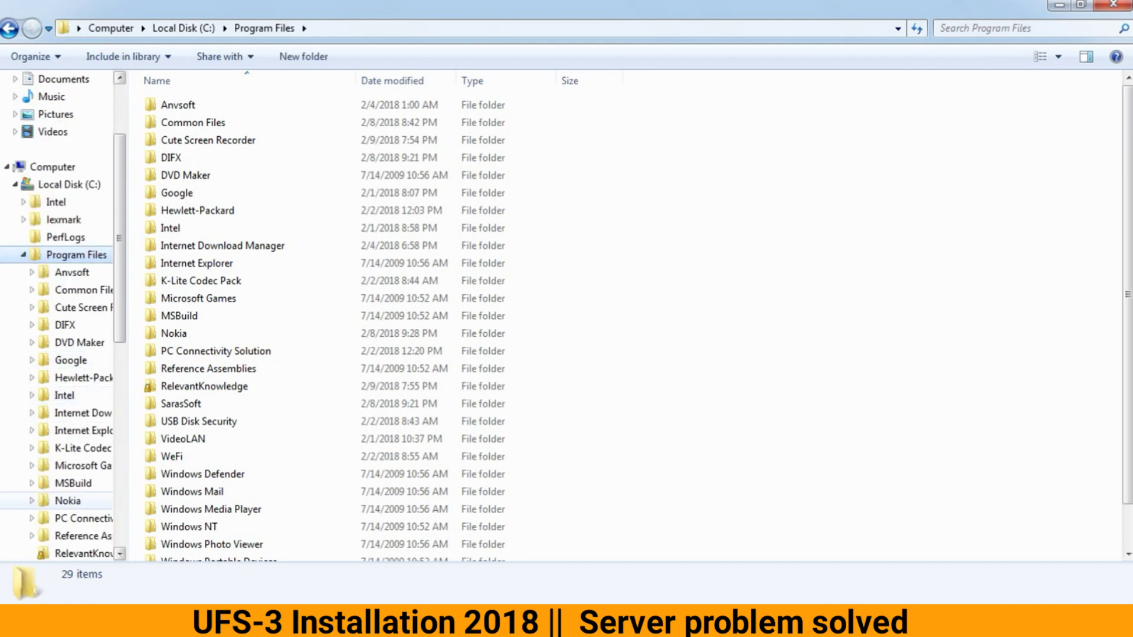
pyautogui.click(68, 501)
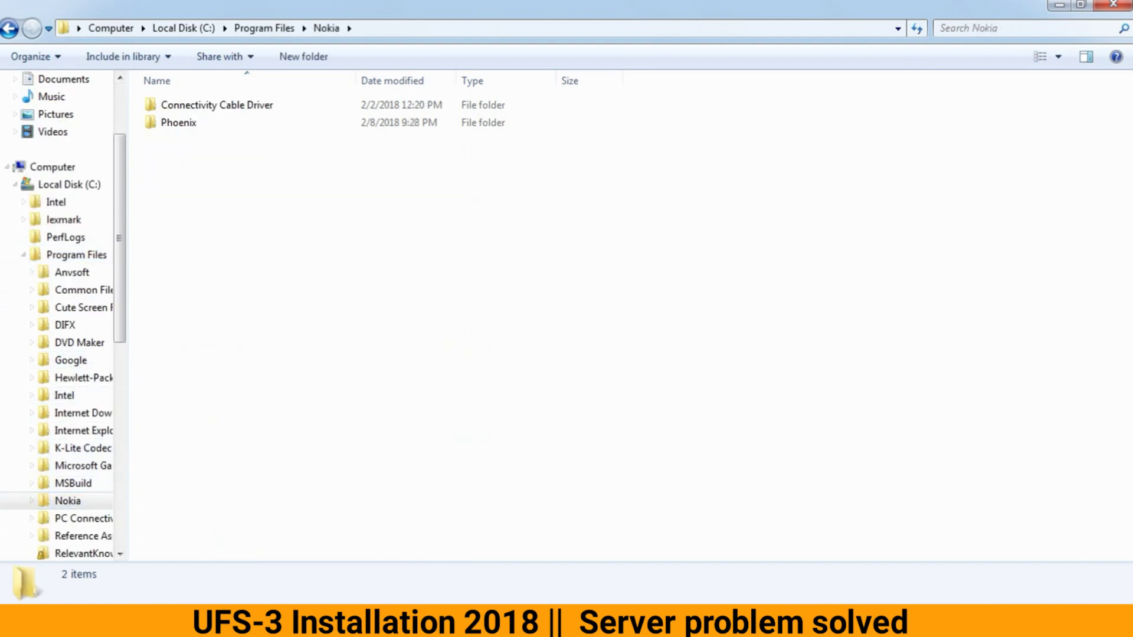
# Step: Paste the Phoenix folder into the Nokia program folder, merging it and choosing Copy and Replace for all conflicting files
pyautogui.rightClick(227, 162)
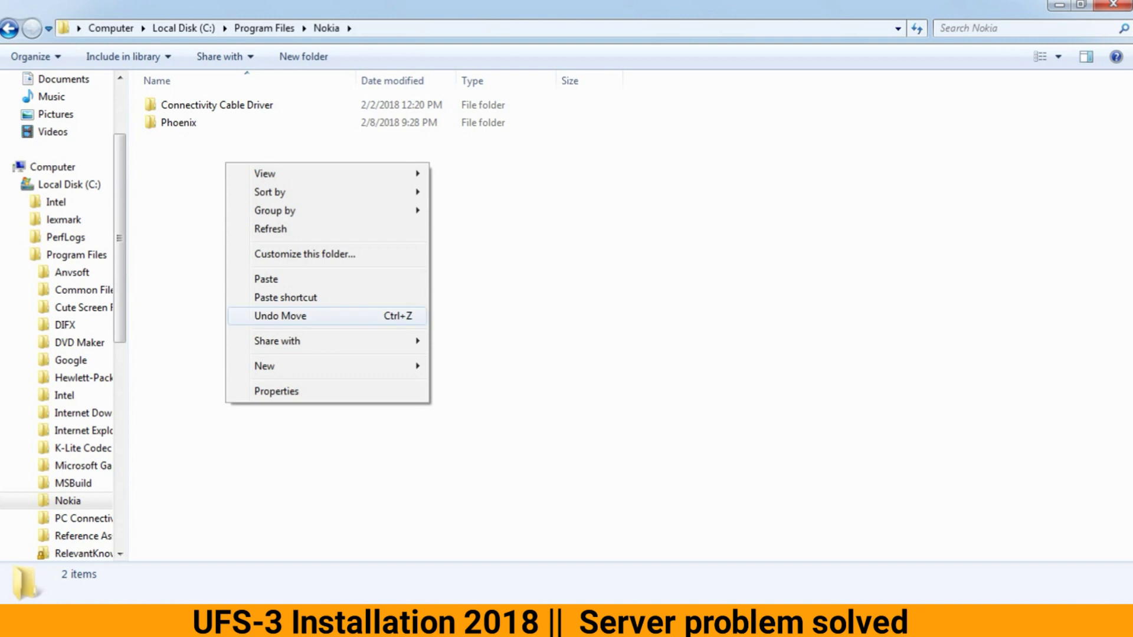
pyautogui.click(263, 280)
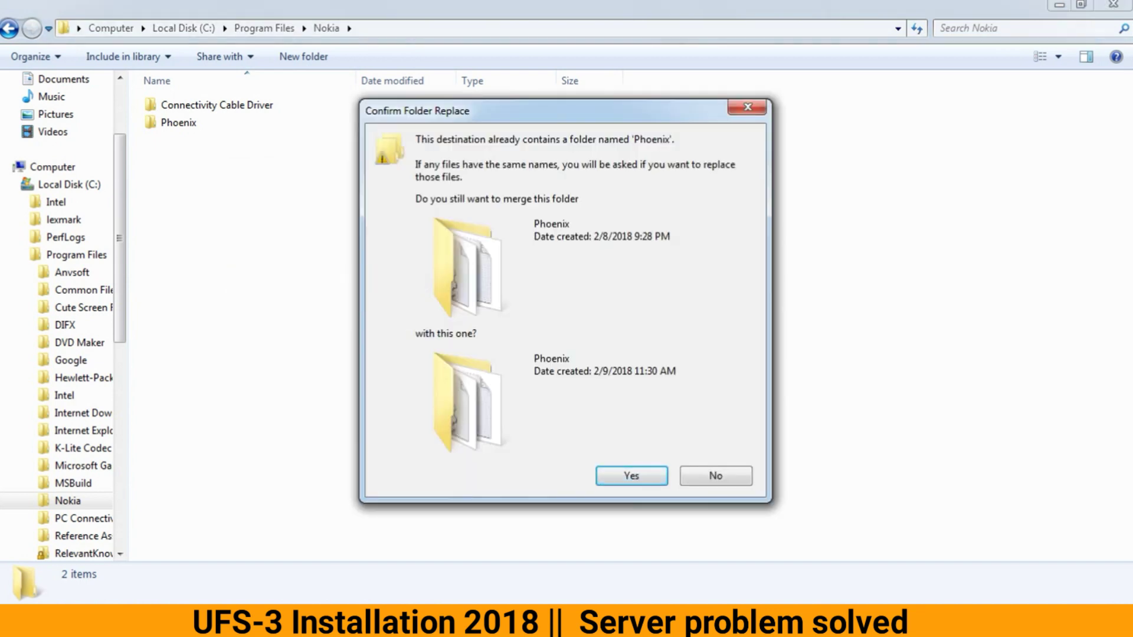
pyautogui.press('Return')
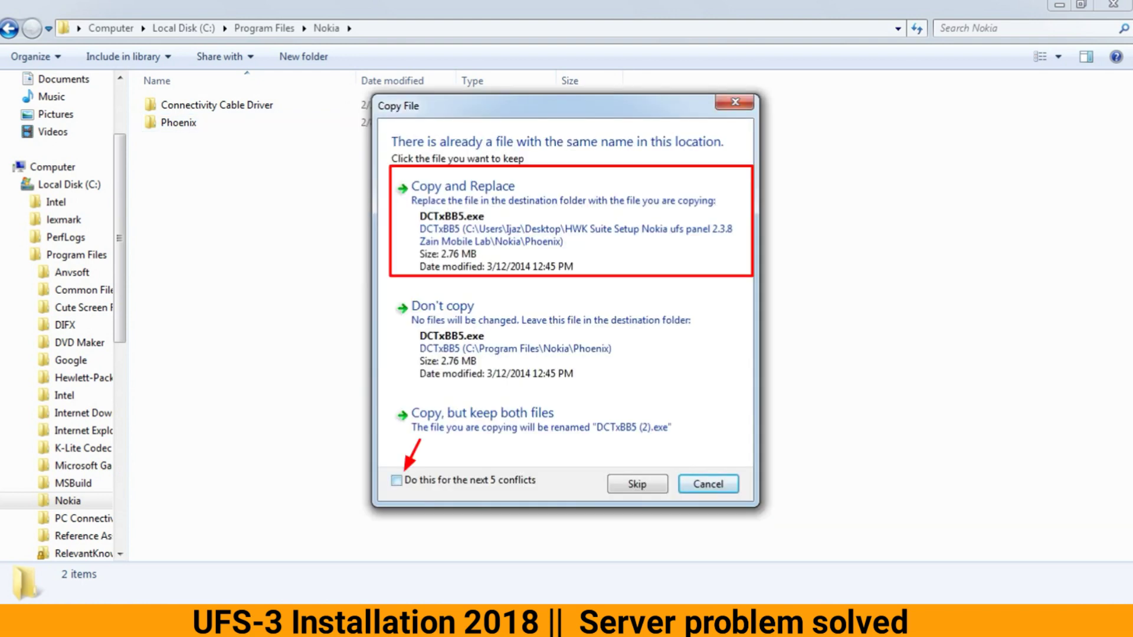
pyautogui.click(396, 480)
pyautogui.click(463, 187)
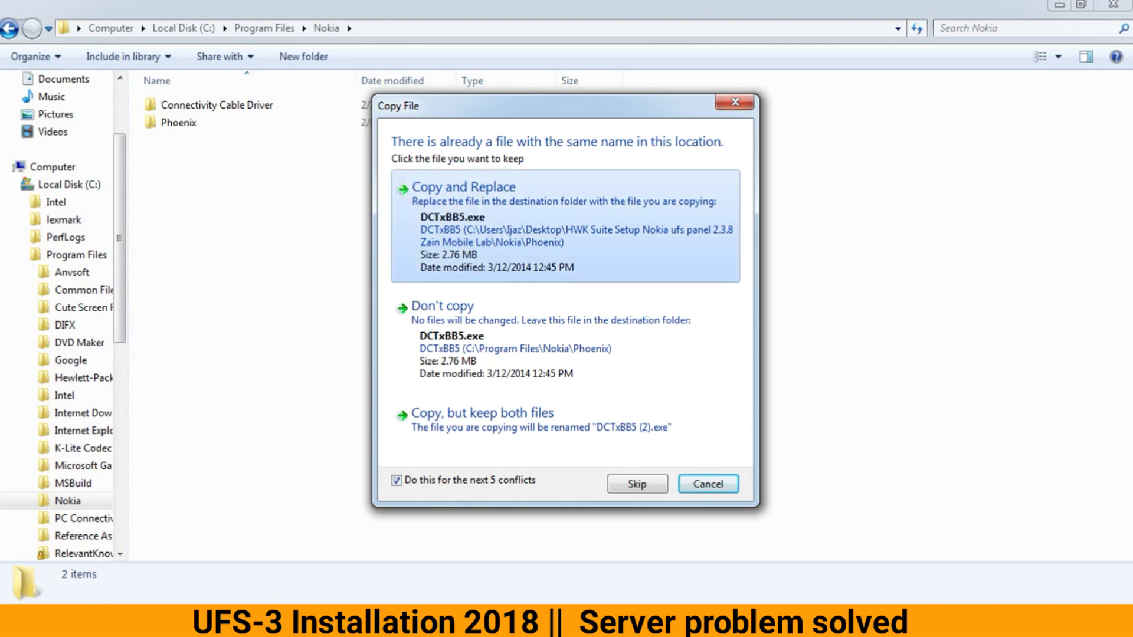
# Step: Merge the FLASH folder and all other conflicting subfolders to finish copying Phoenix into the Nokia program folder
pyautogui.click(419, 492)
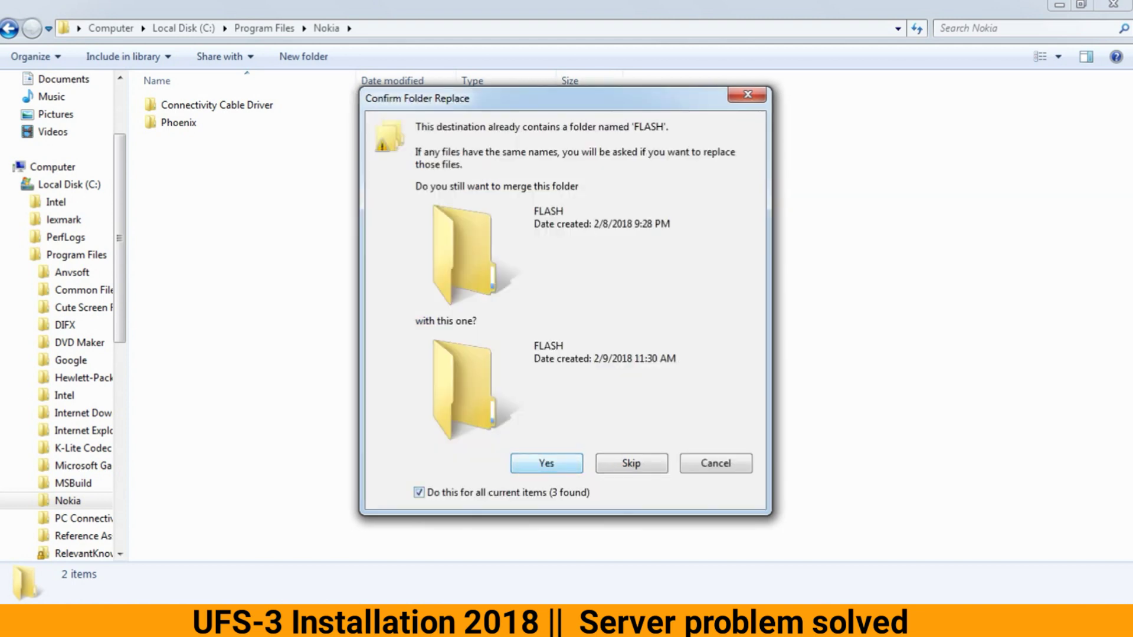
pyautogui.press('Return')
pyautogui.press('Return')
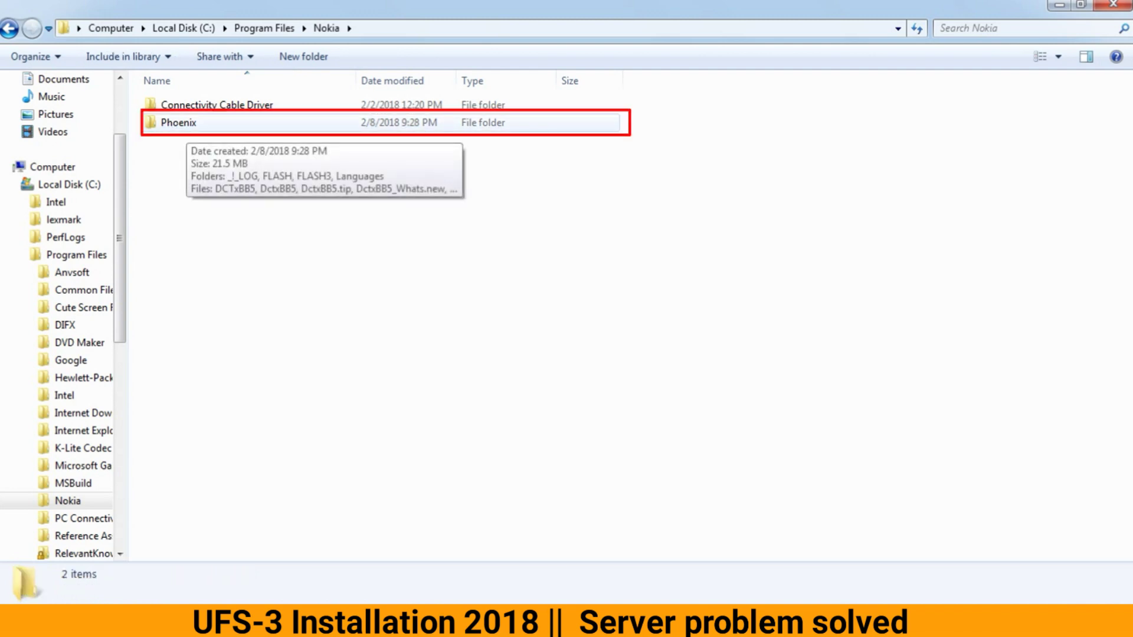
# Step: Launch DCTxBB5 from the copied Phoenix folder and connect it to the UFS box, restoring the maximized folder window to its smaller size
pyautogui.doubleClick(178, 122)
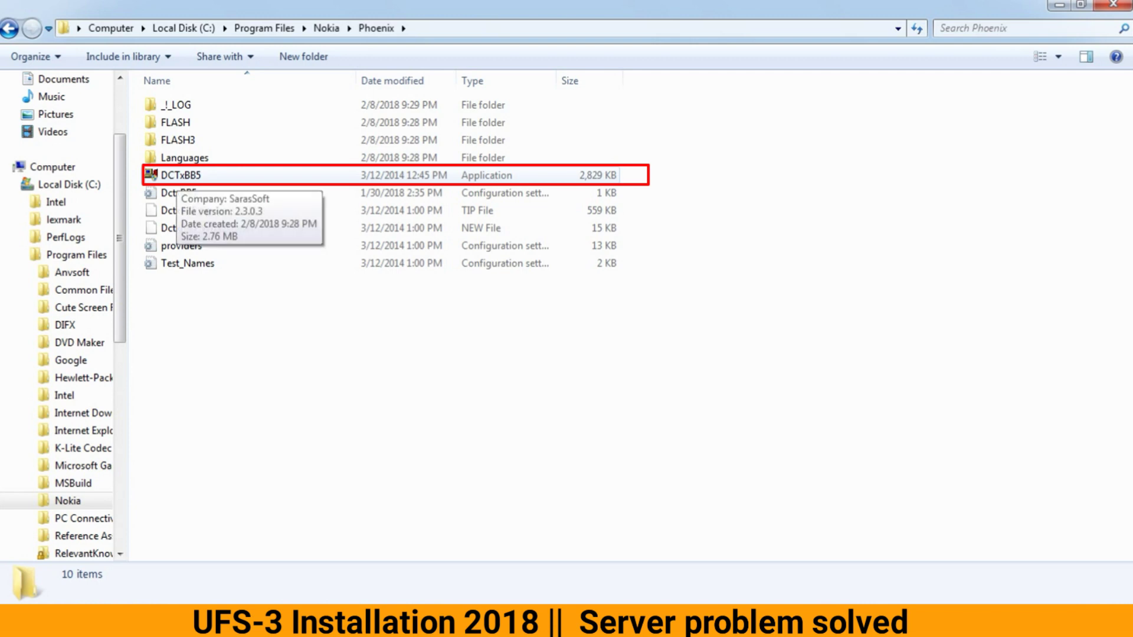
pyautogui.doubleClick(180, 175)
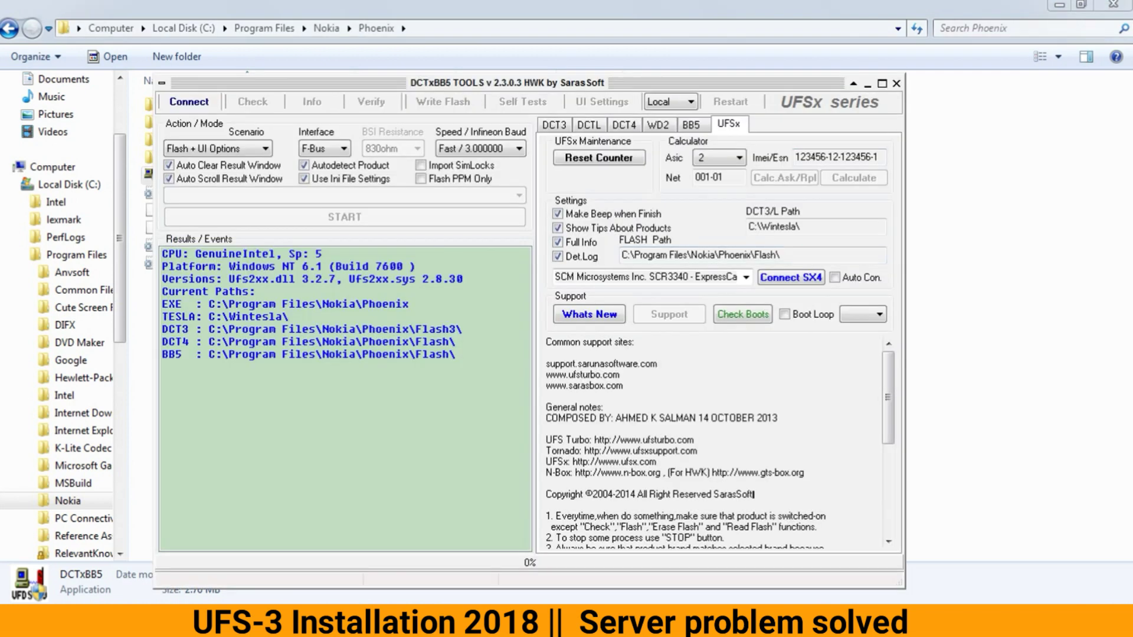
pyautogui.click(189, 102)
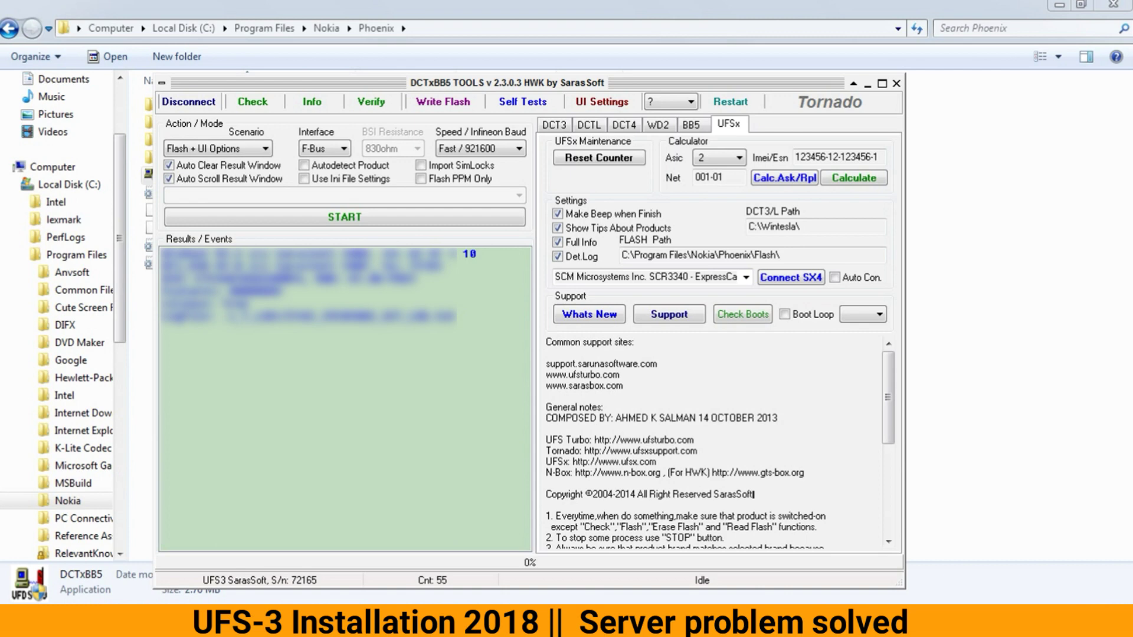
pyautogui.click(1080, 4)
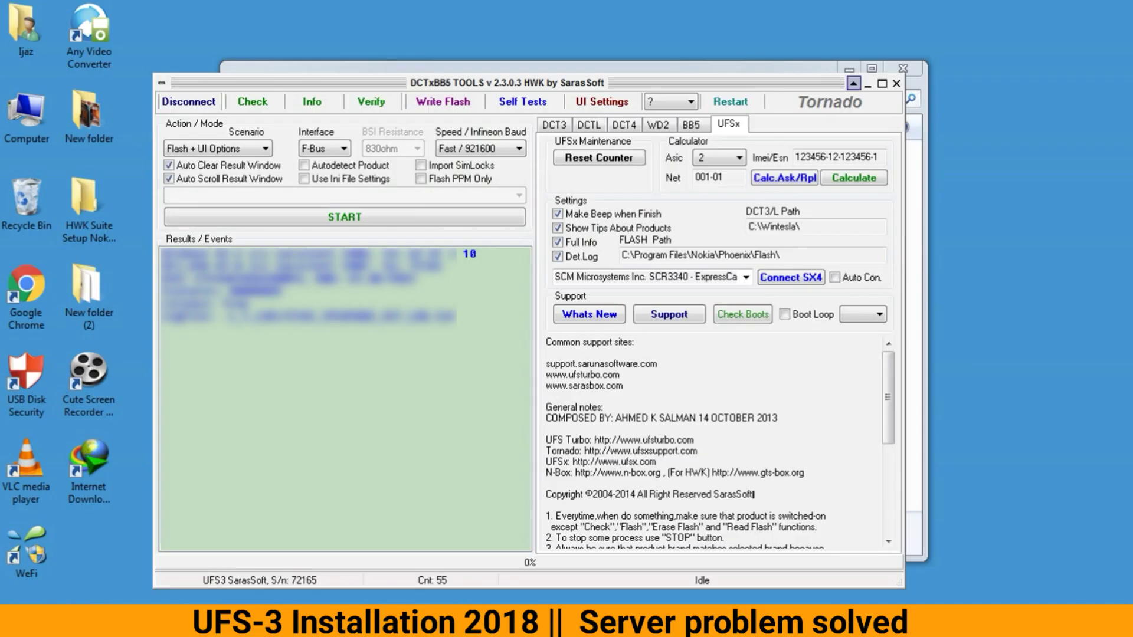